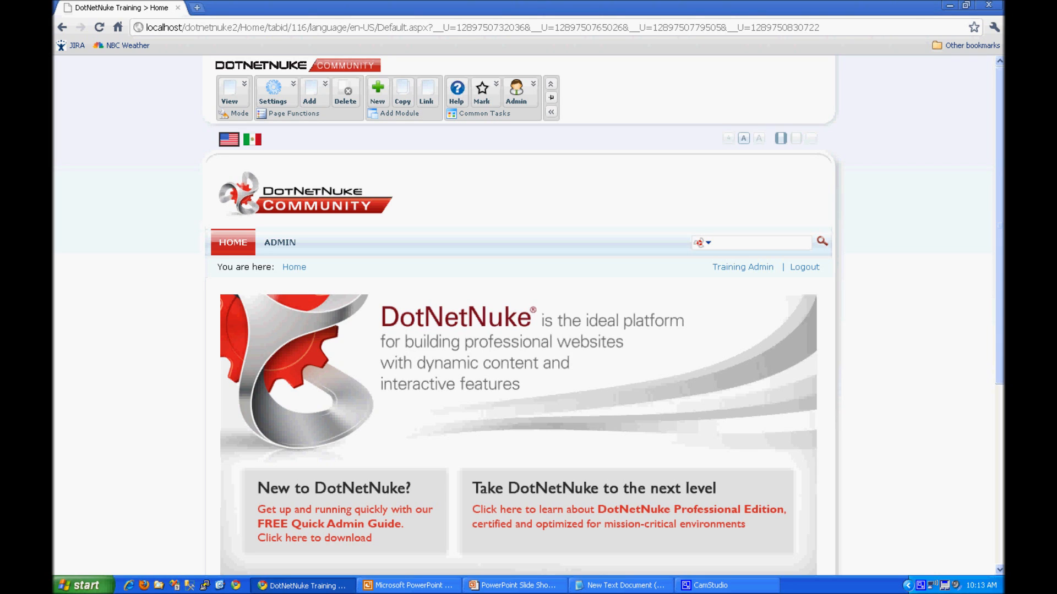
Create a new top-level page named "Page 1" with visibility Same As Page and included in the menu.
click(309, 95)
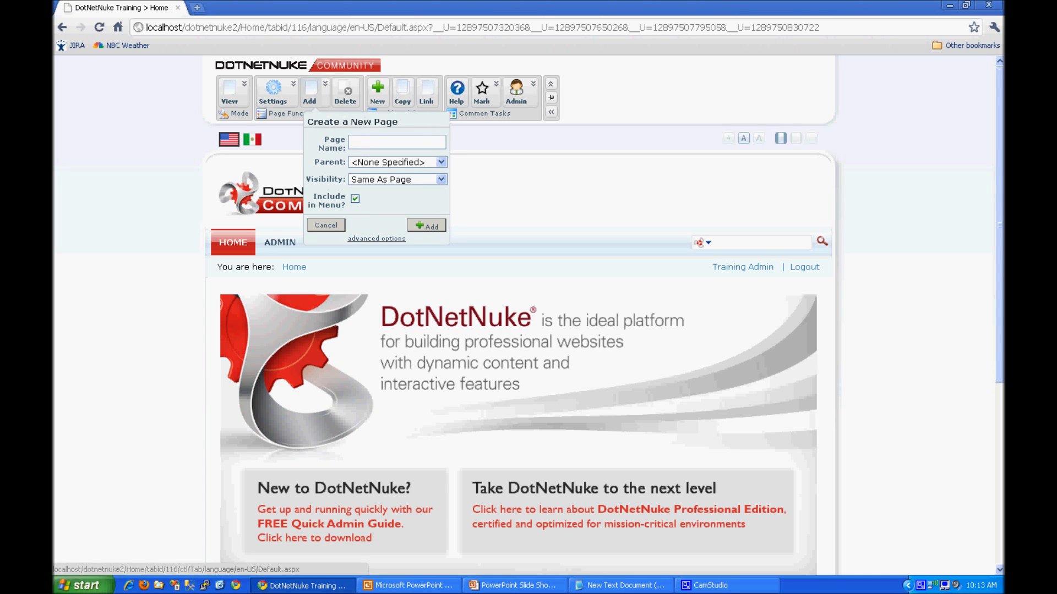
click(397, 142)
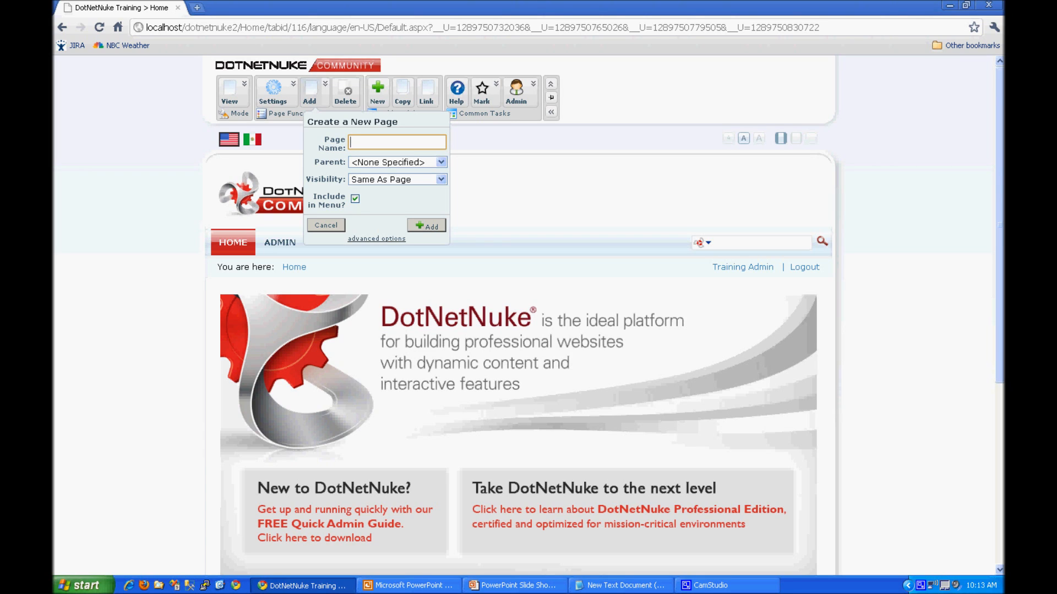
text(Page 1)
click(441, 180)
click(440, 180)
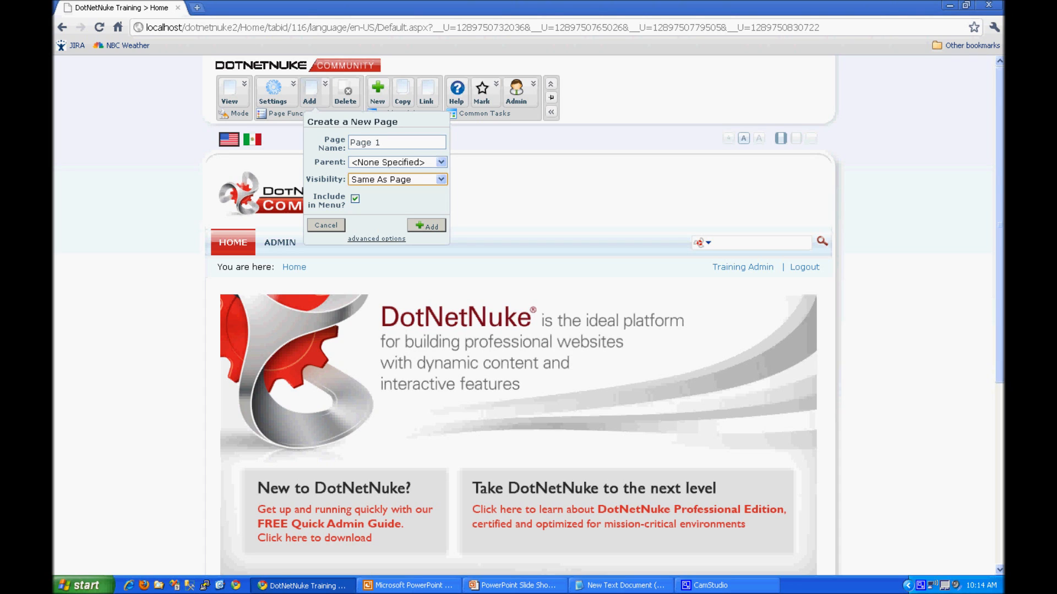
click(427, 226)
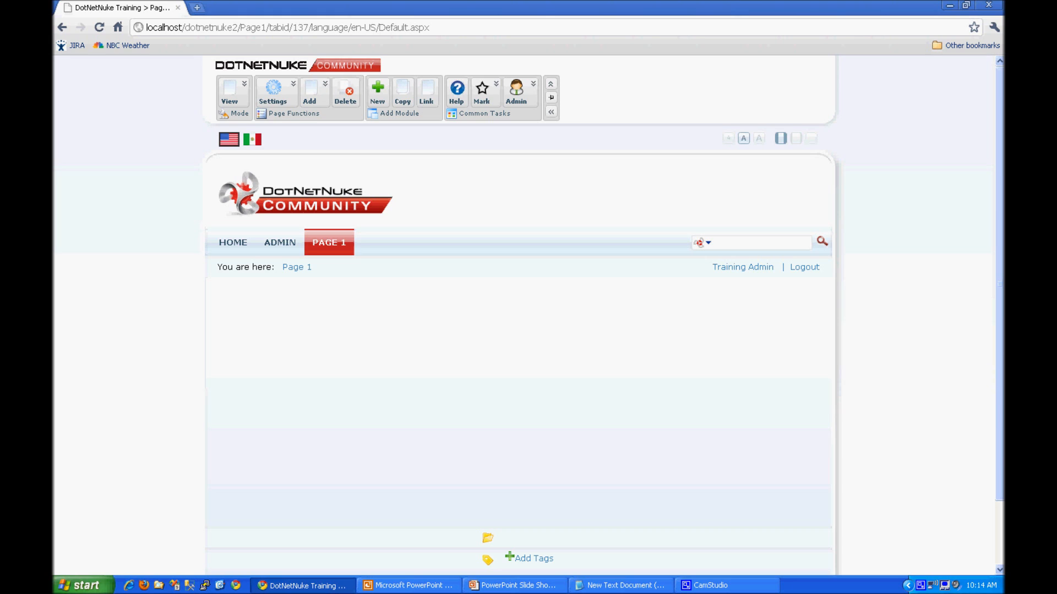
Open the site's page management list and move Page 1 to the top of its current level.
click(534, 84)
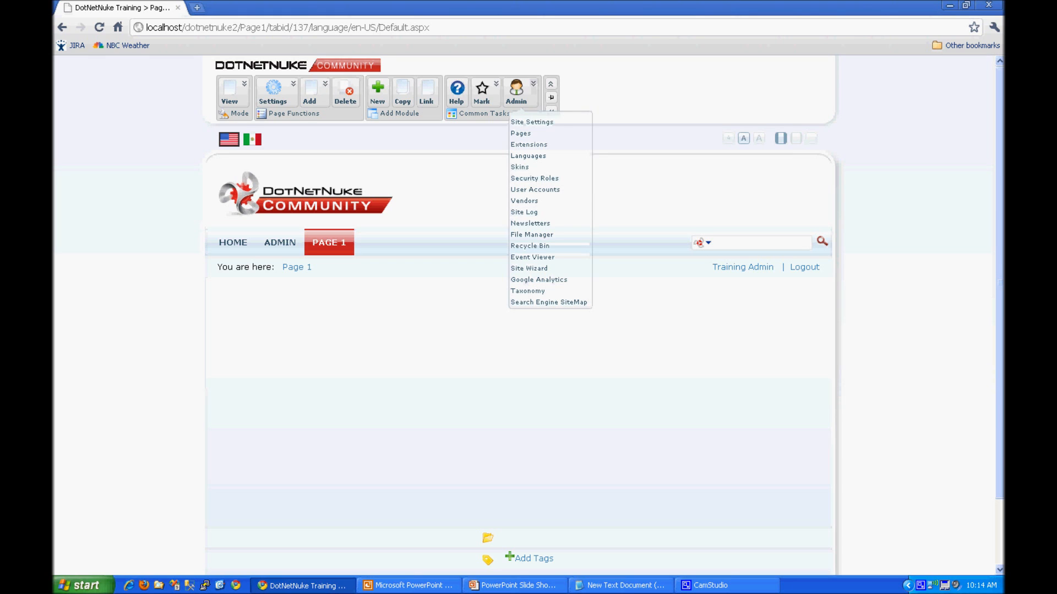
click(520, 134)
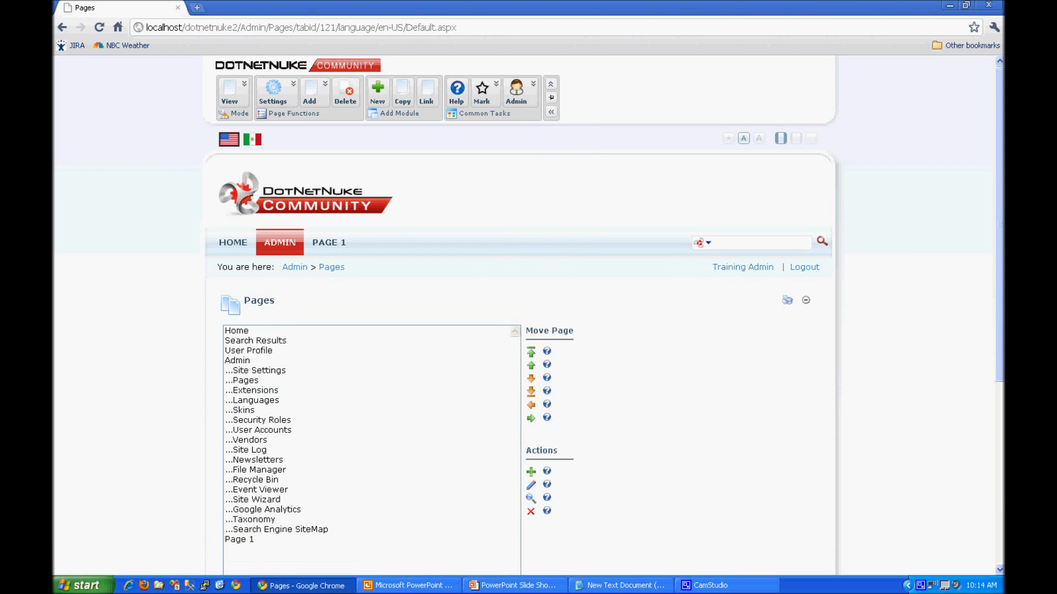
scroll(529, 308, down, 1)
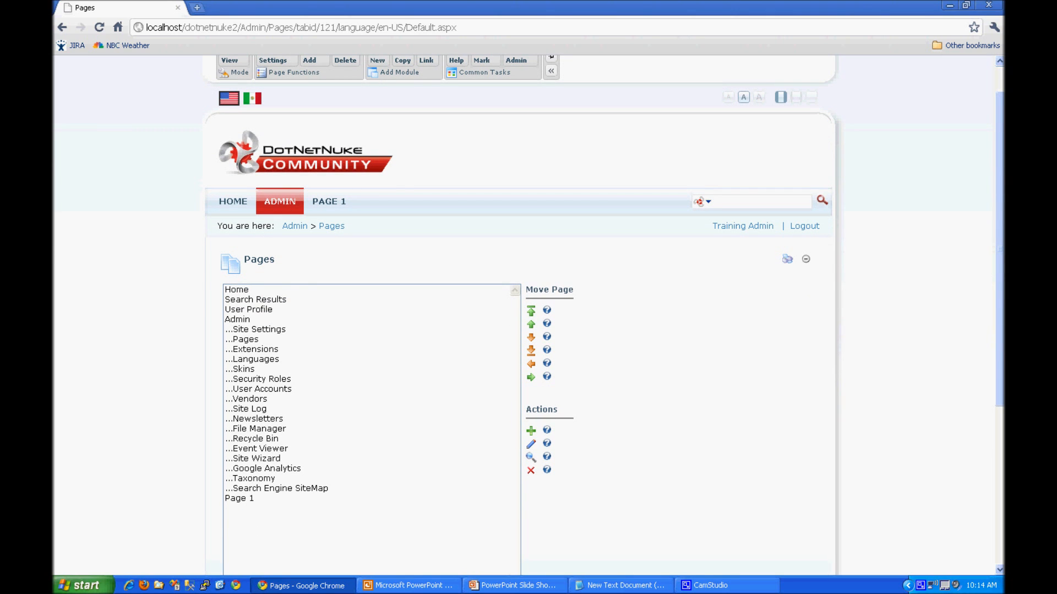
click(239, 498)
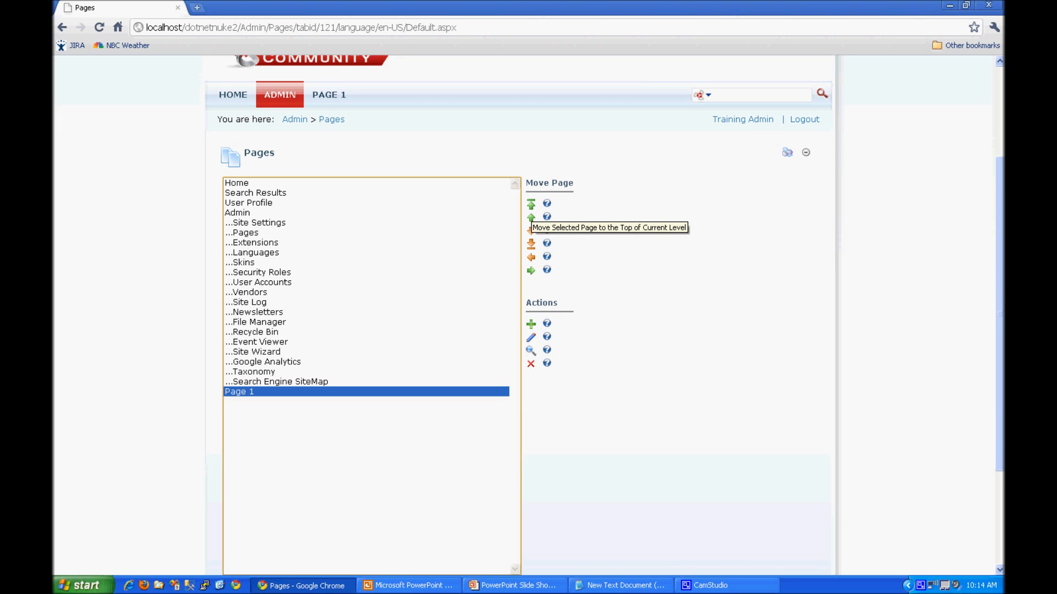
click(531, 204)
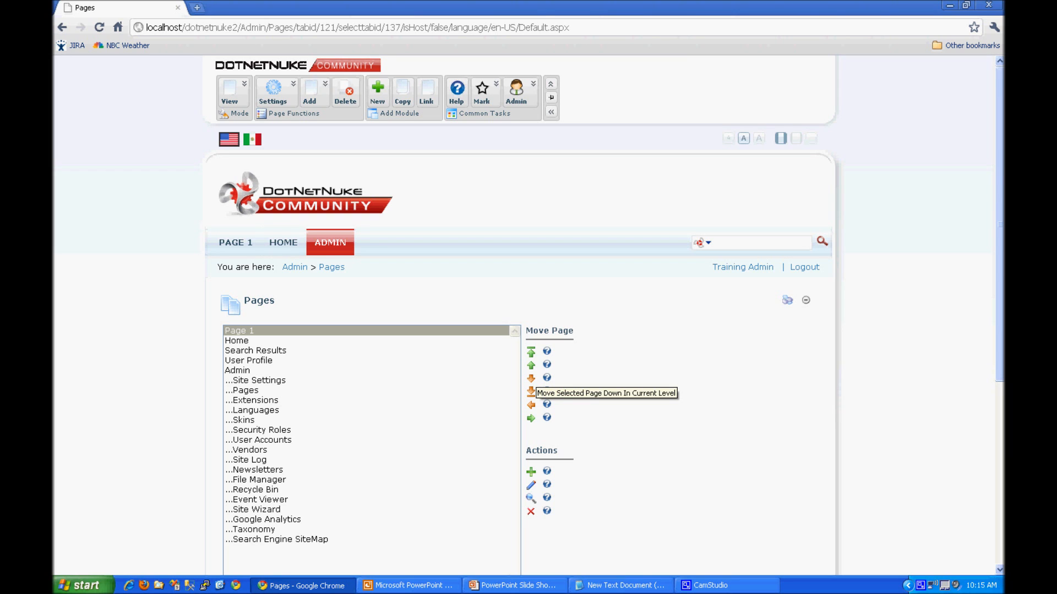
Move Page 1 down one position in the page list and nest it as a child of Home.
click(530, 392)
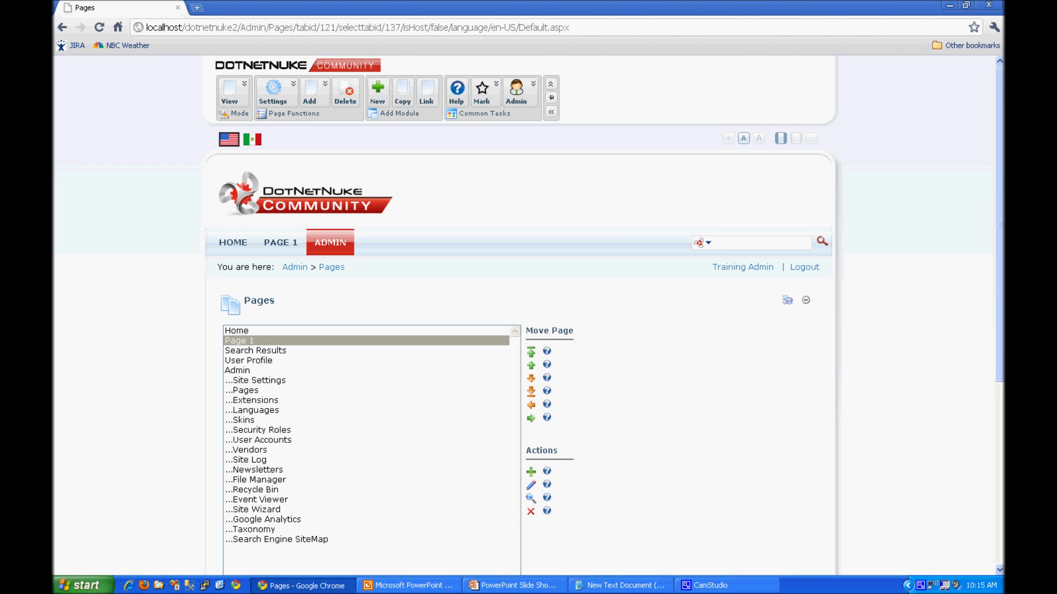
click(236, 331)
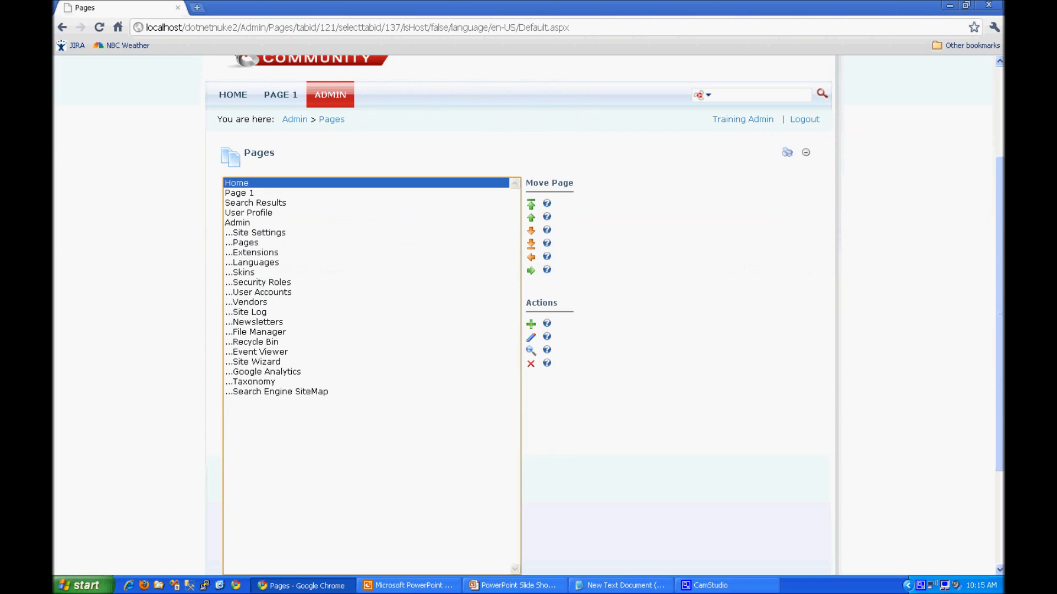
click(240, 193)
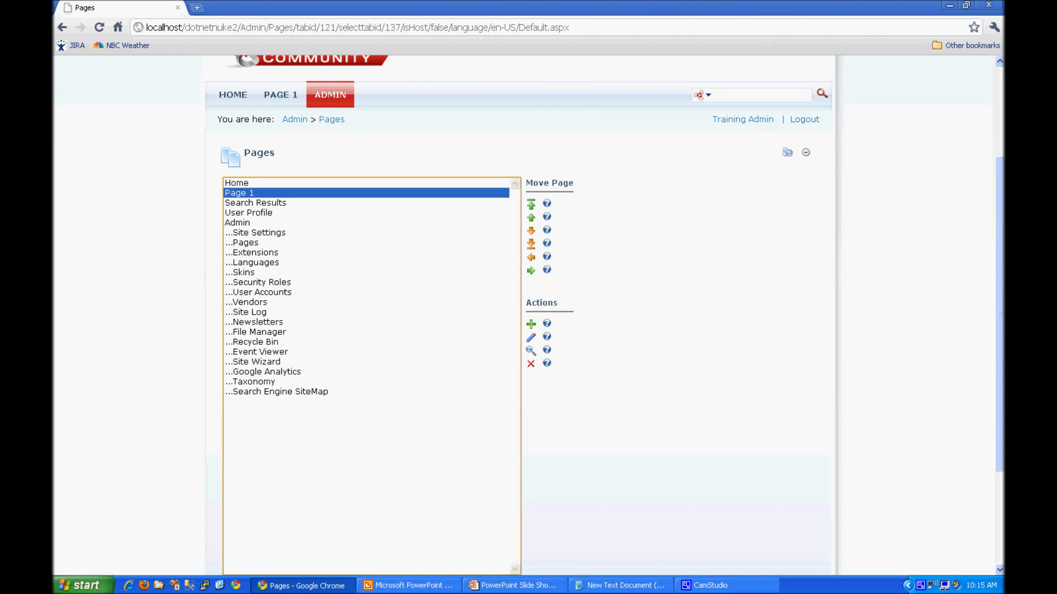
click(531, 270)
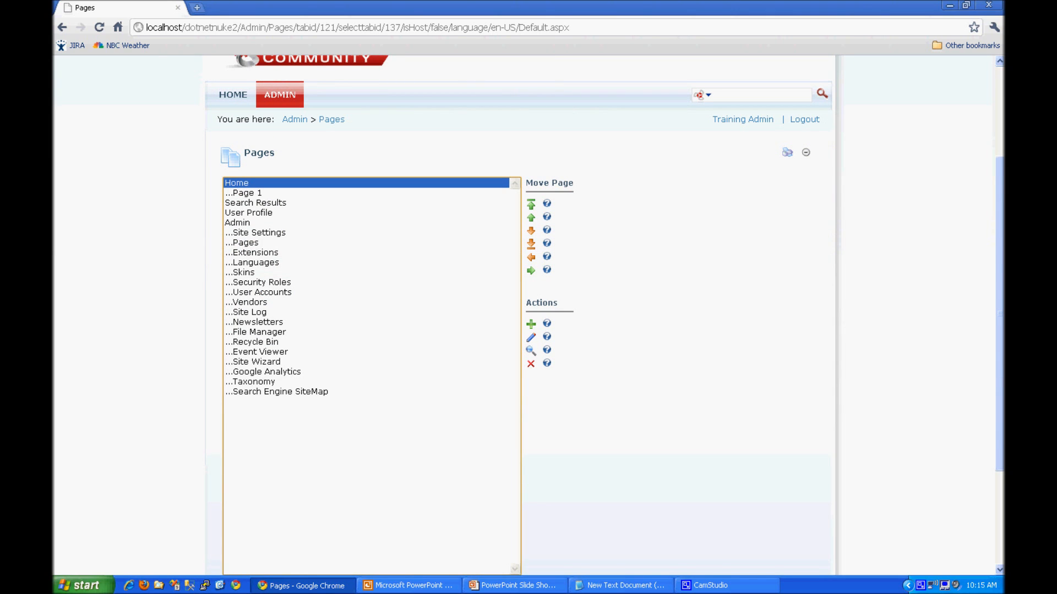
Open Page 1 from Home's submenu in the site navigation.
mouse_move(232, 96)
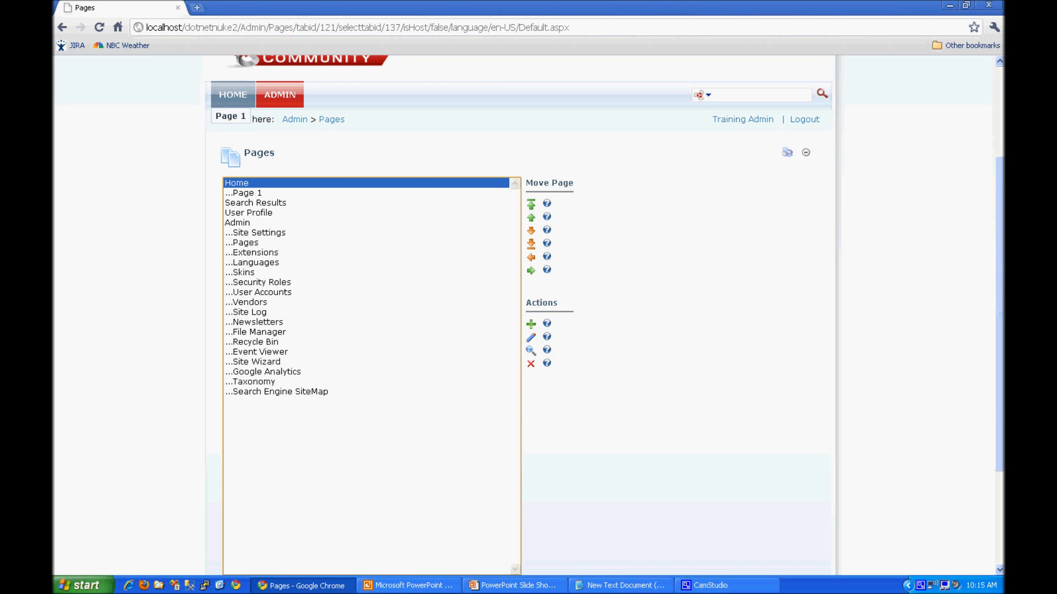
scroll(528, 314, up, 4)
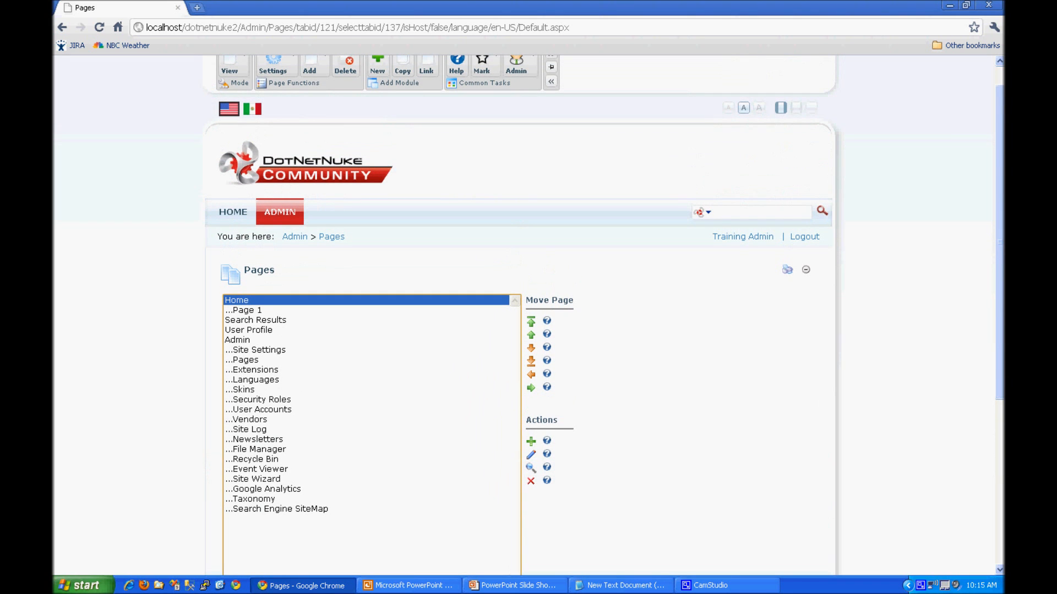
mouse_move(232, 213)
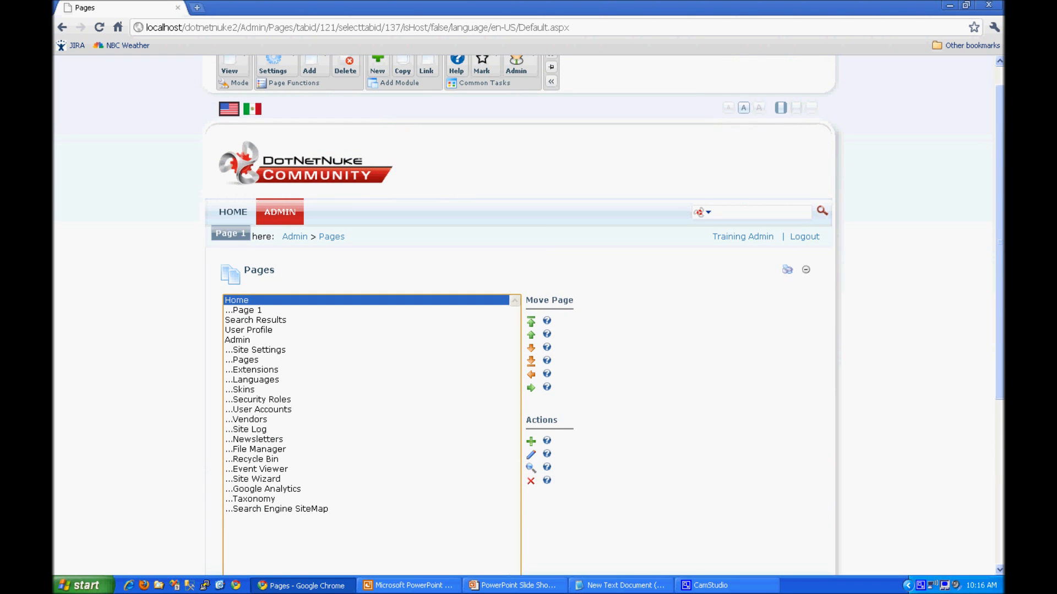
click(230, 233)
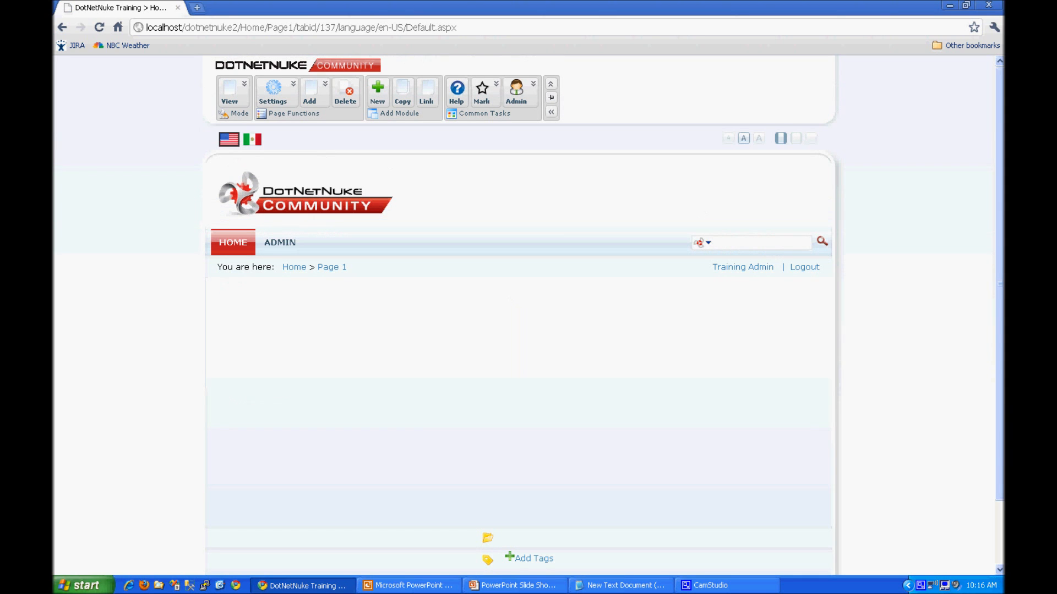
Open the full page settings of Page 1 and copy its page name into the page title as "Page 1".
click(274, 90)
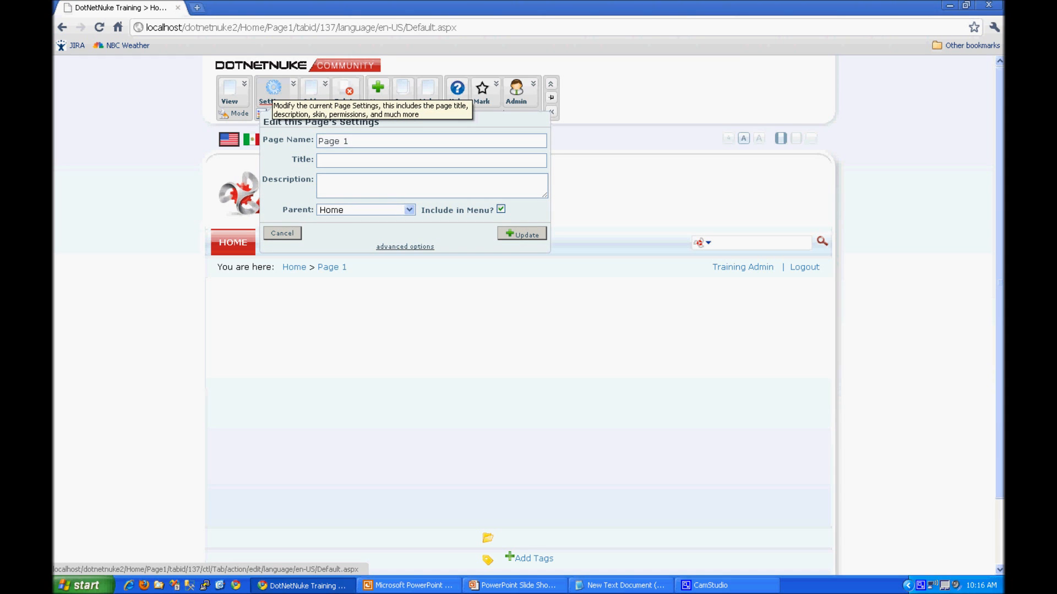
mouse_move(294, 85)
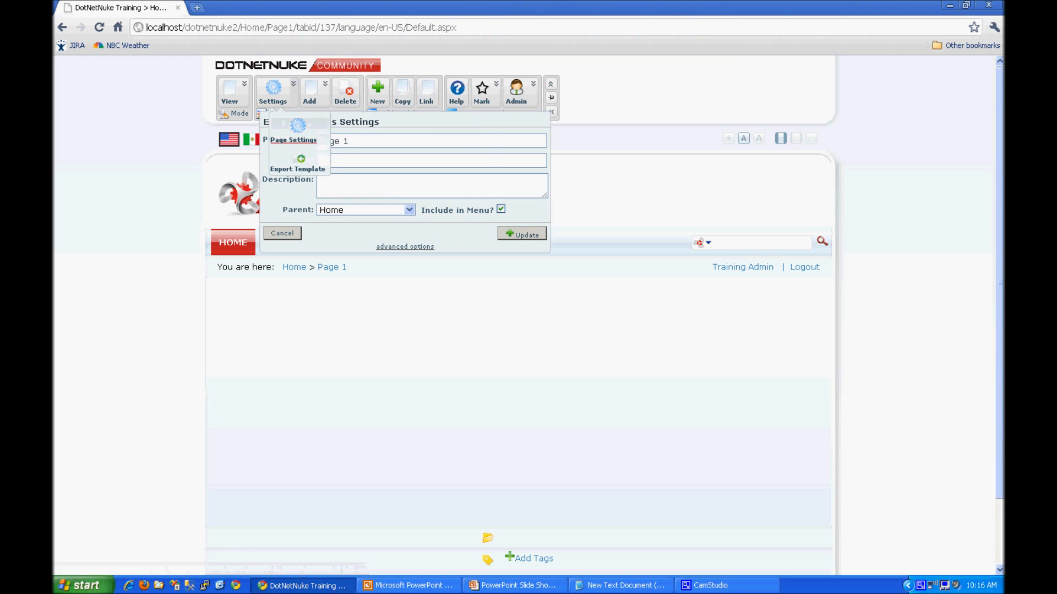
click(297, 131)
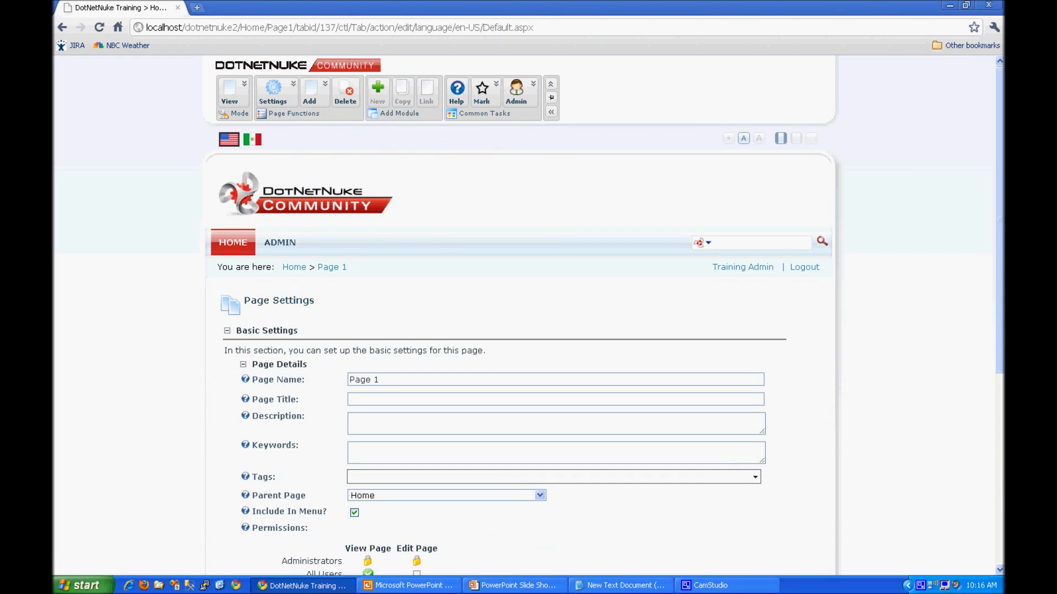
scroll(529, 314, down, 3)
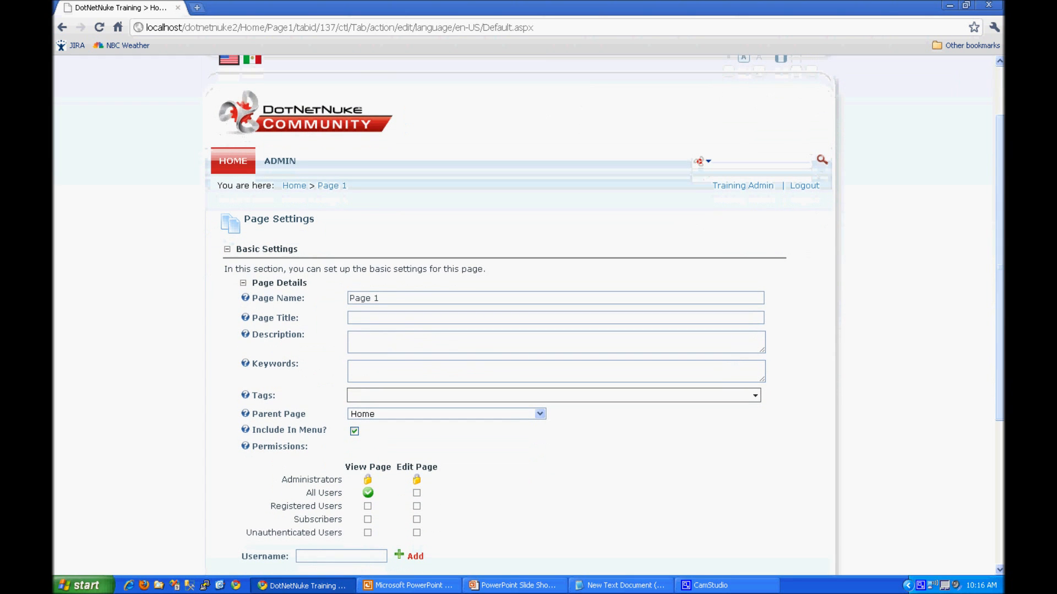
drag(381, 299, 348, 298)
key(ctrl+c)
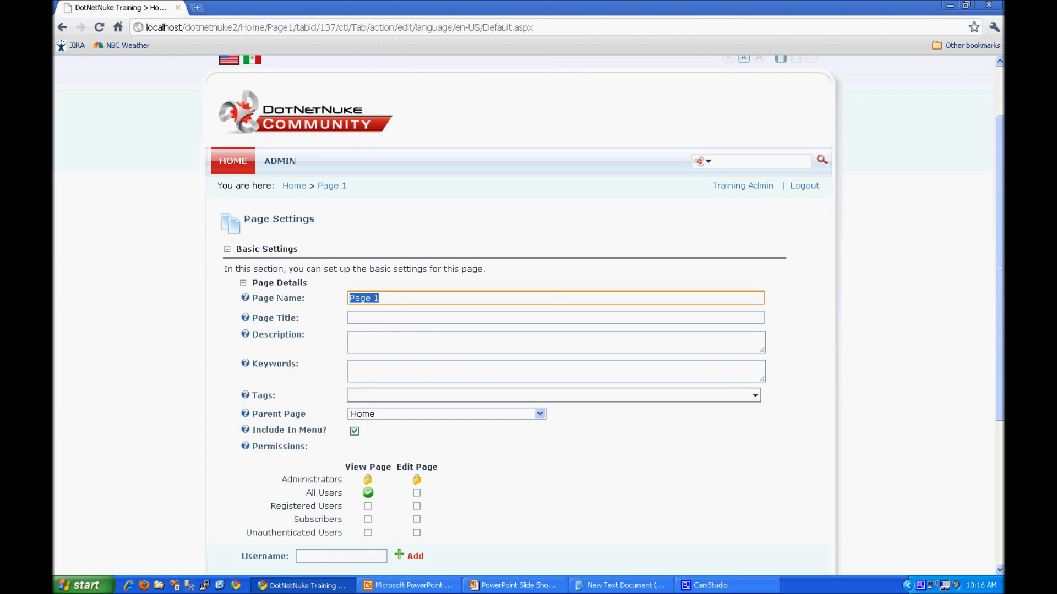
key(Tab)
key(ctrl+v)
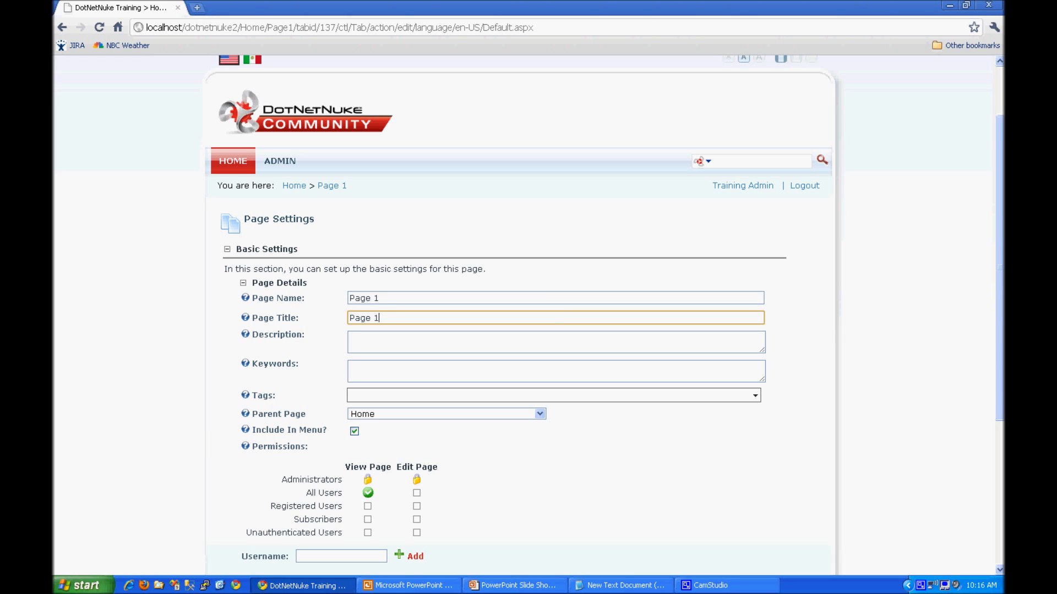
click(380, 298)
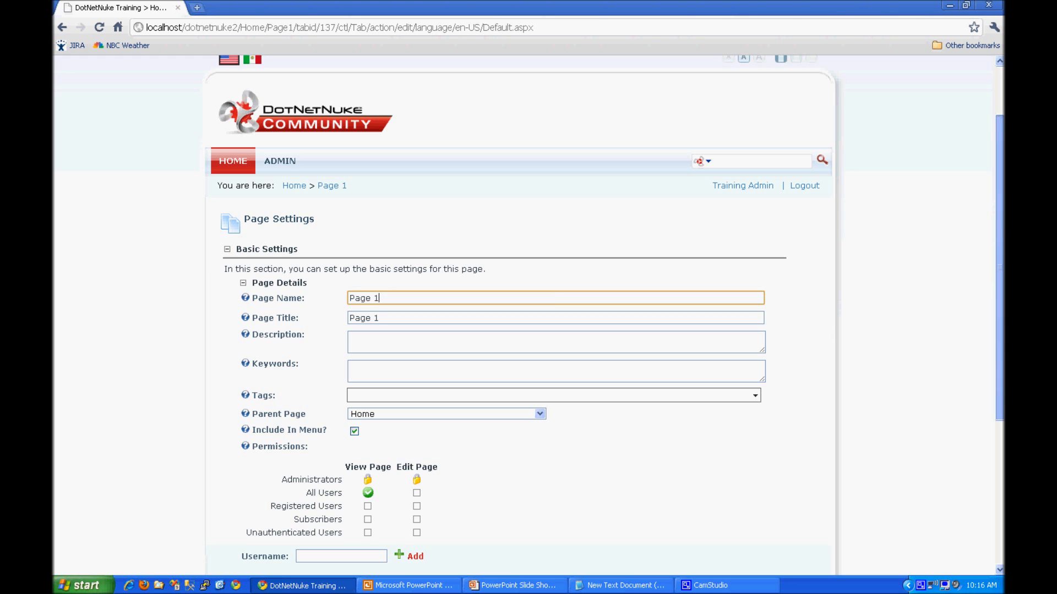
Try out the View Page permission states for All Users and Registered Users, then grant viewing to All Users again.
scroll(606, 311, down, 2)
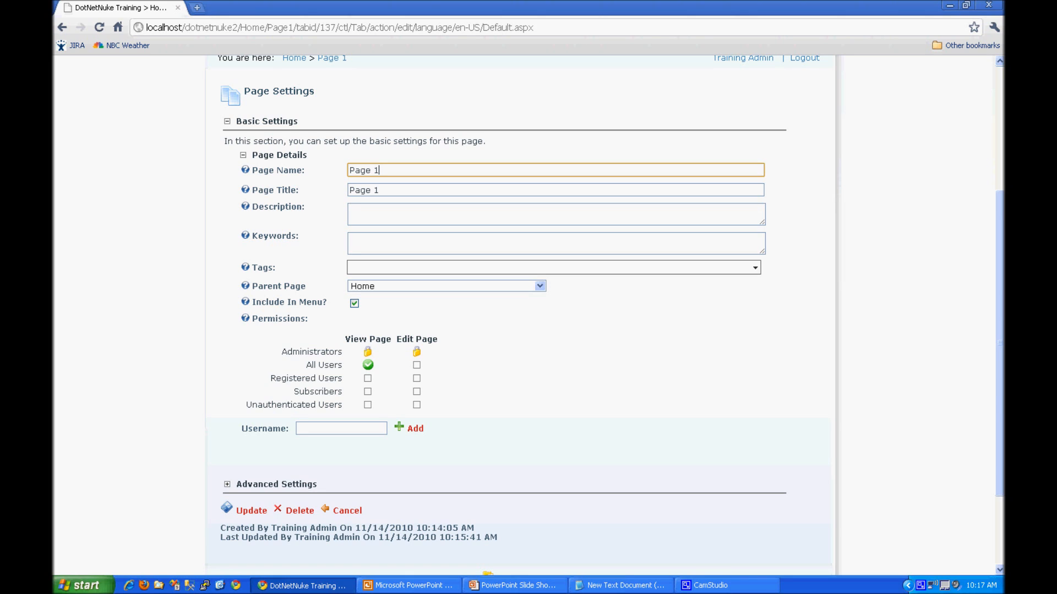
click(368, 364)
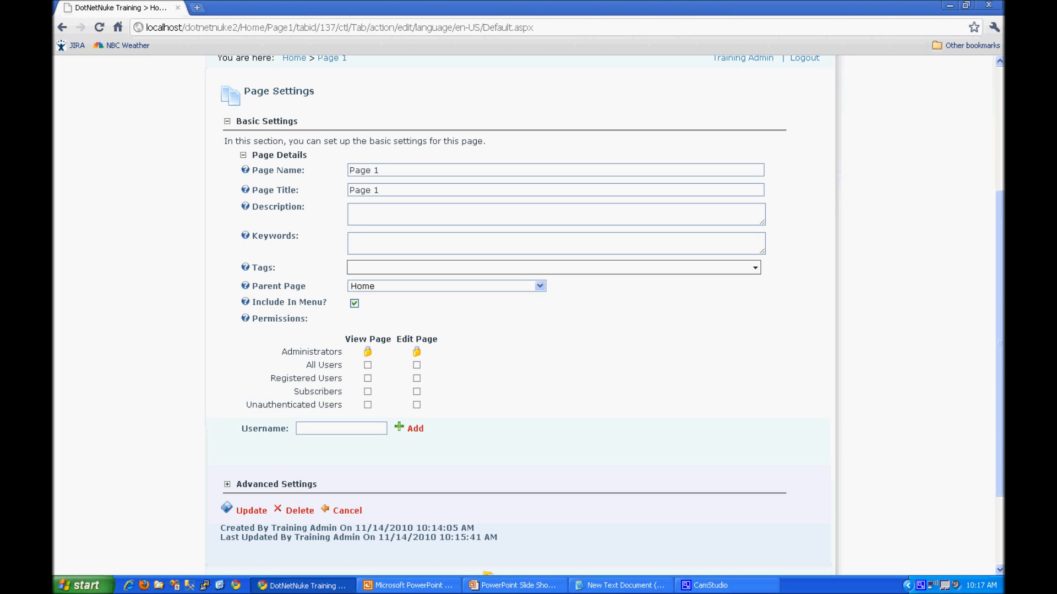
click(368, 379)
click(367, 379)
click(367, 378)
click(367, 365)
Save the updated settings of Page 1 and check its entry in Home's submenu.
click(251, 511)
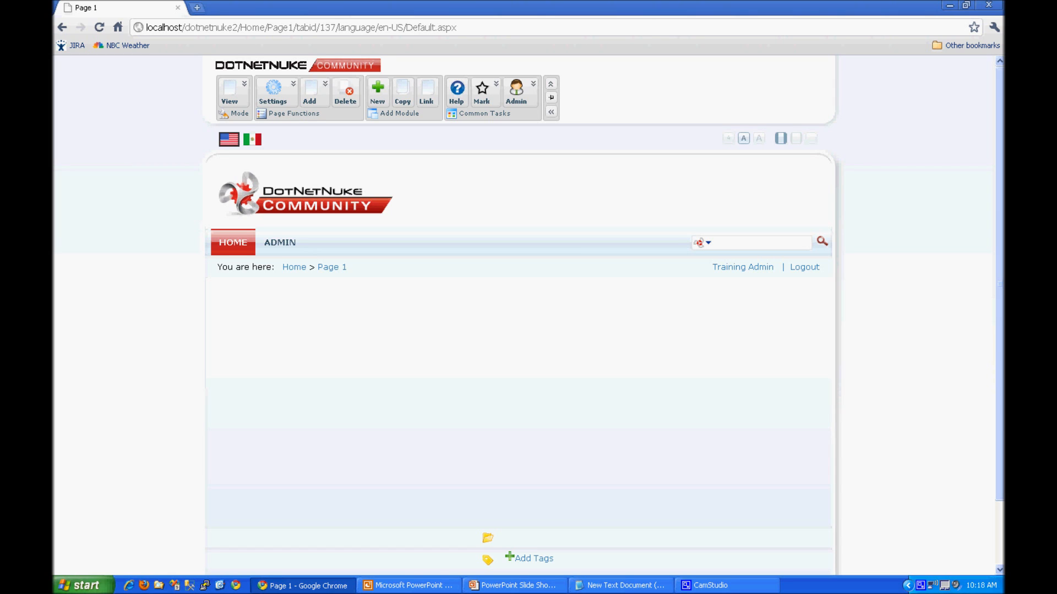
mouse_move(233, 242)
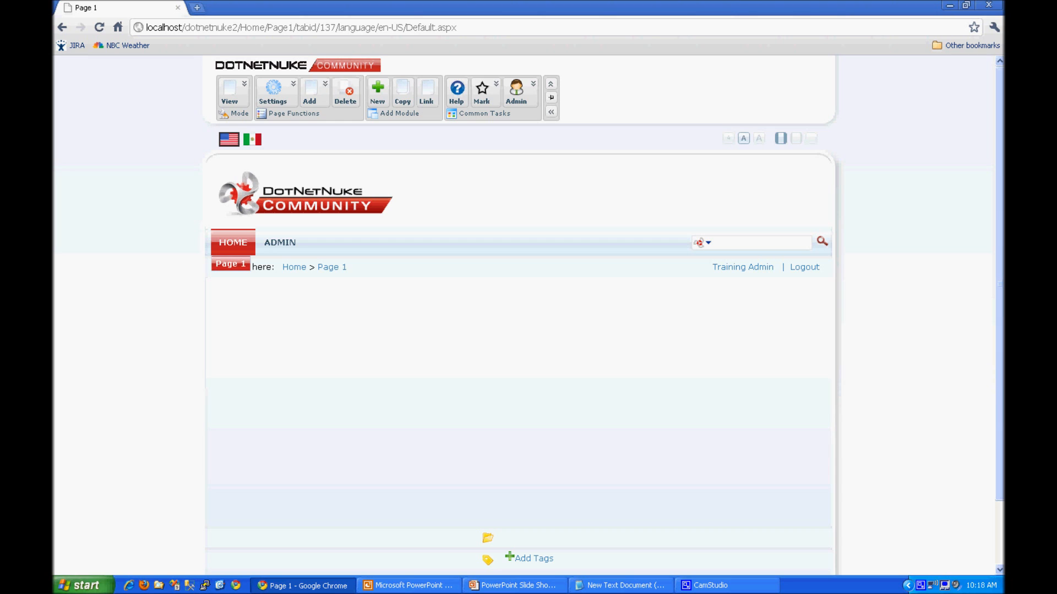
Create a new page named "Page 2" under the parent Home, with visibility Same As Page and included in the menu.
mouse_move(294, 86)
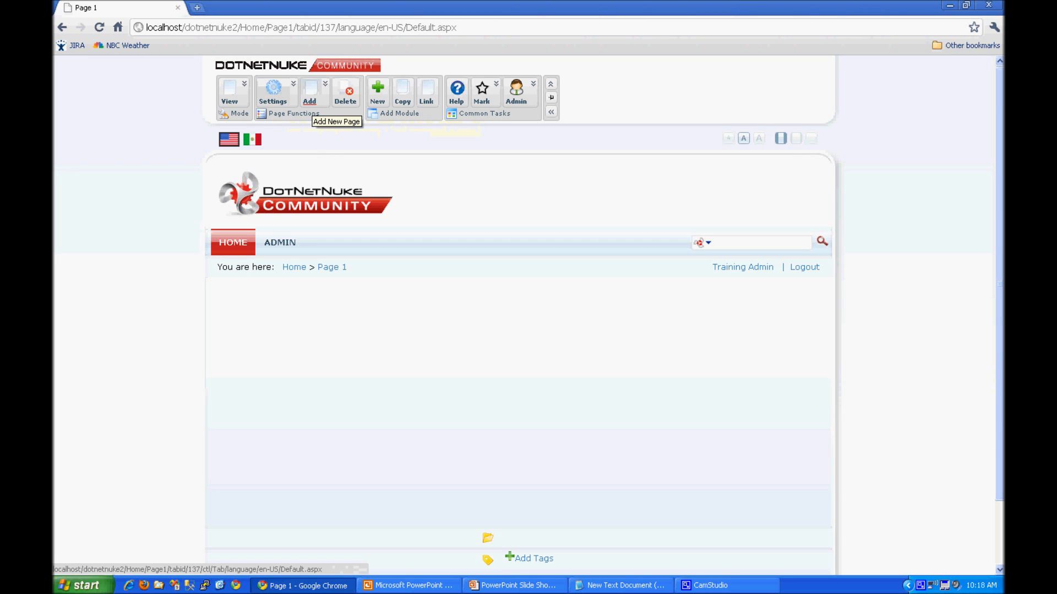
click(309, 93)
text(Page 2)
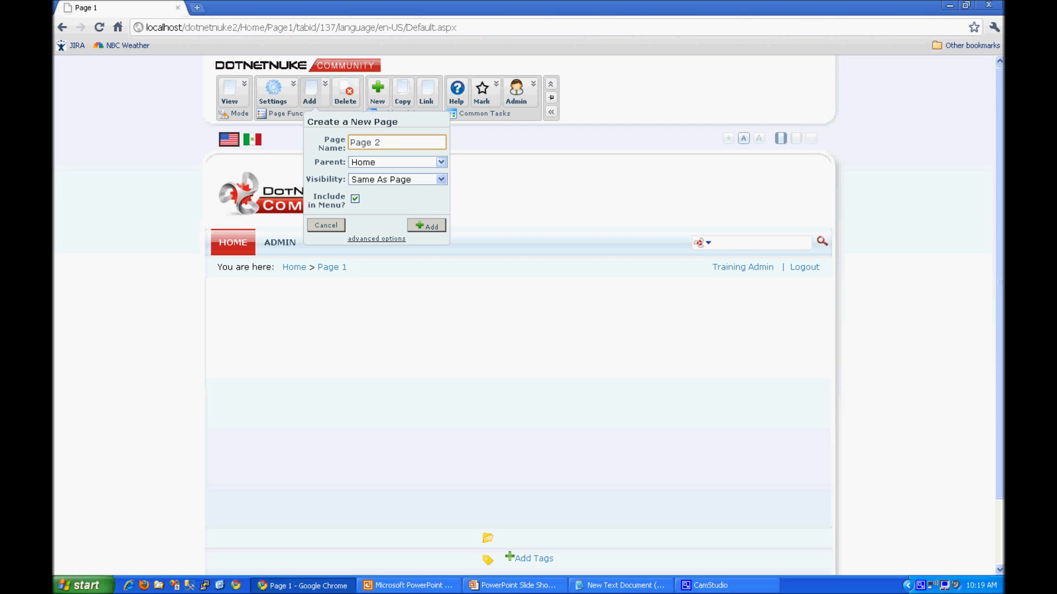
click(427, 226)
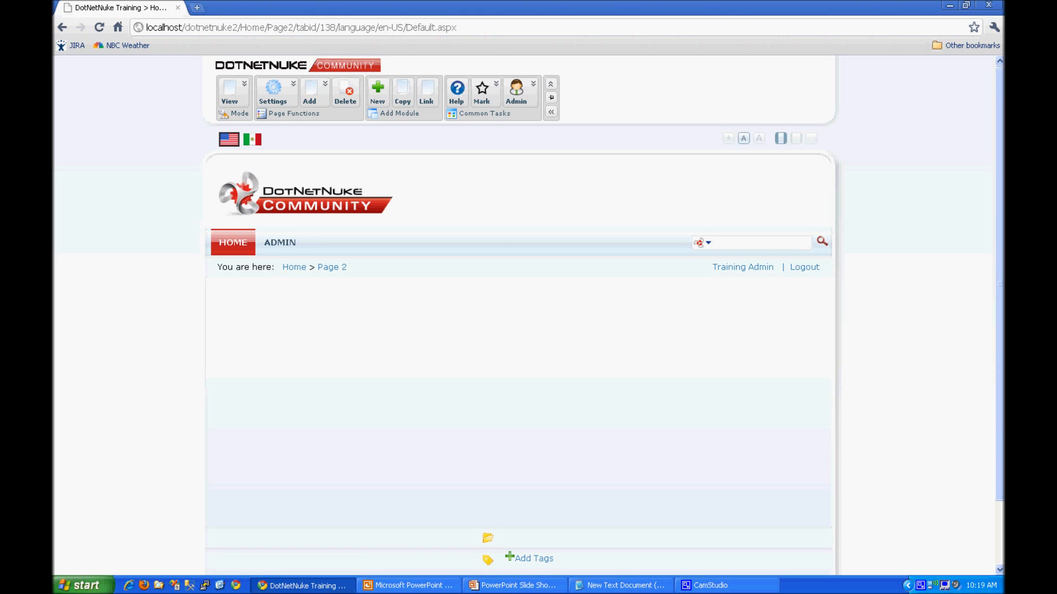
Open the full page settings of Page 2, expand the advanced settings and examine the appearance options.
mouse_move(233, 242)
mouse_move(273, 91)
click(295, 138)
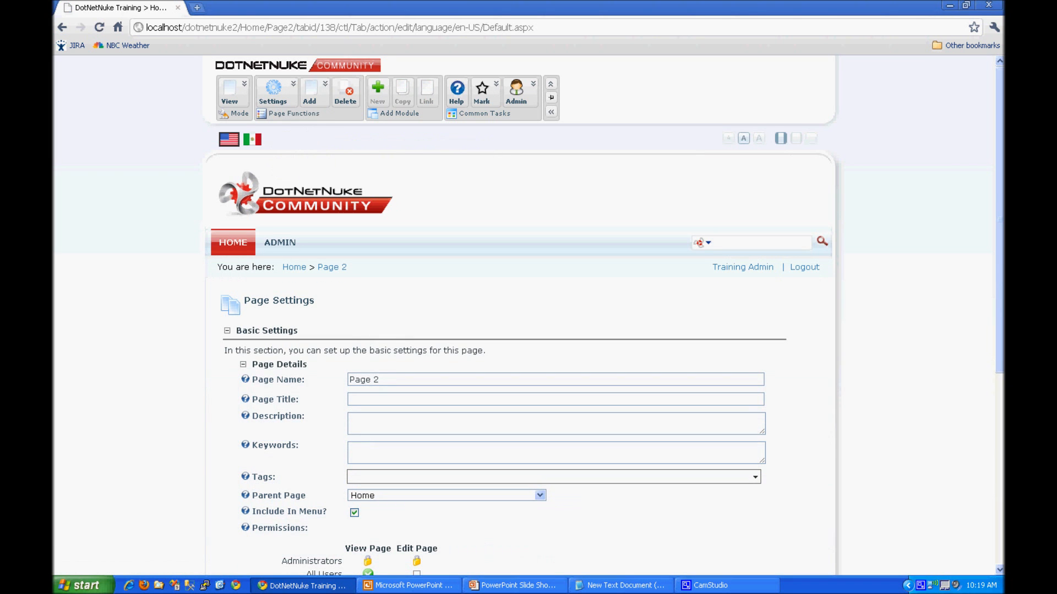
scroll(520, 314, down, 5)
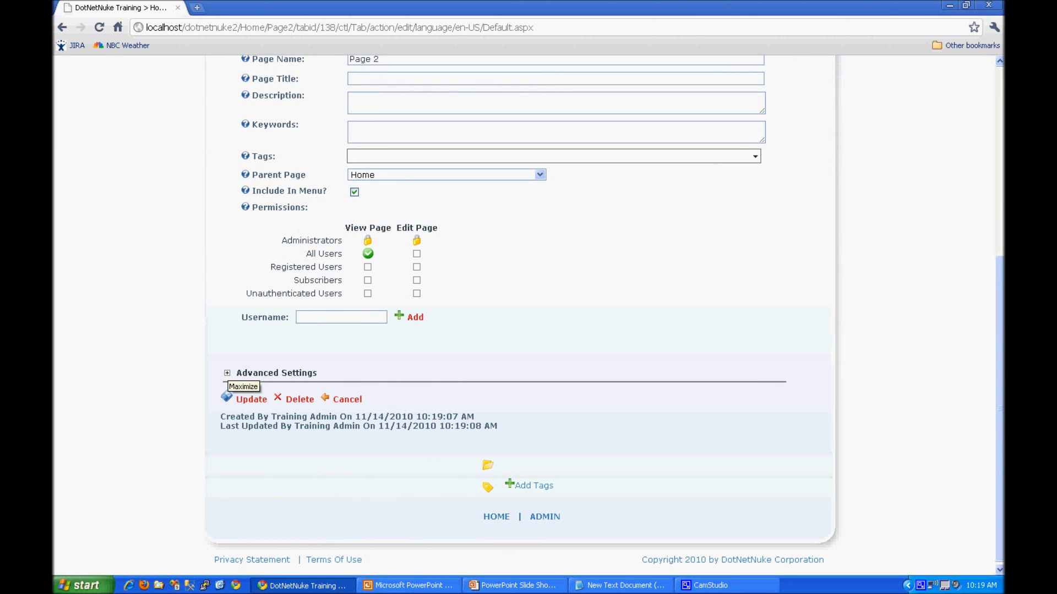
click(226, 373)
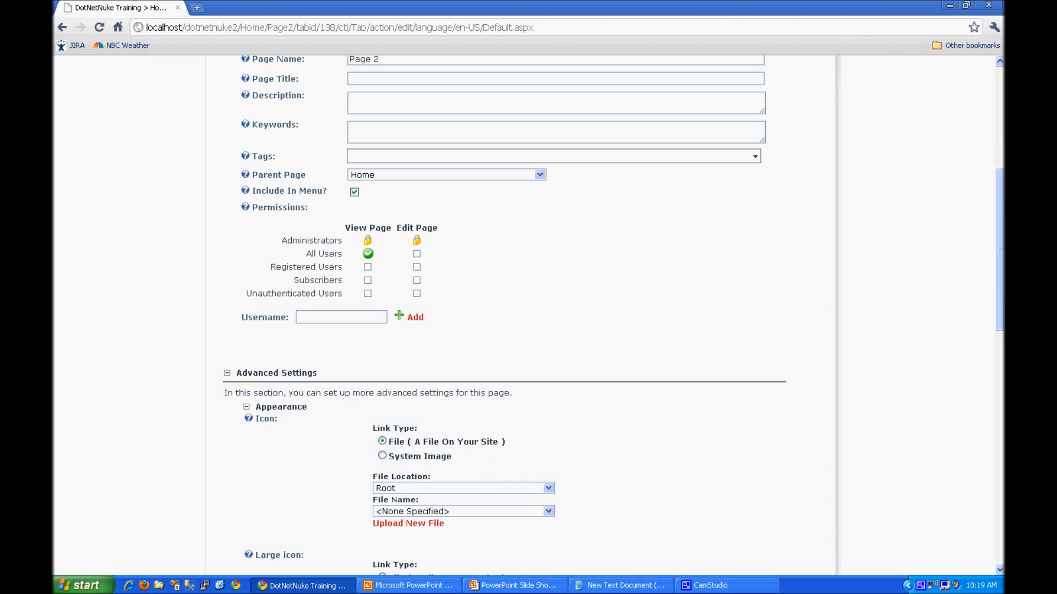
scroll(520, 314, down, 8)
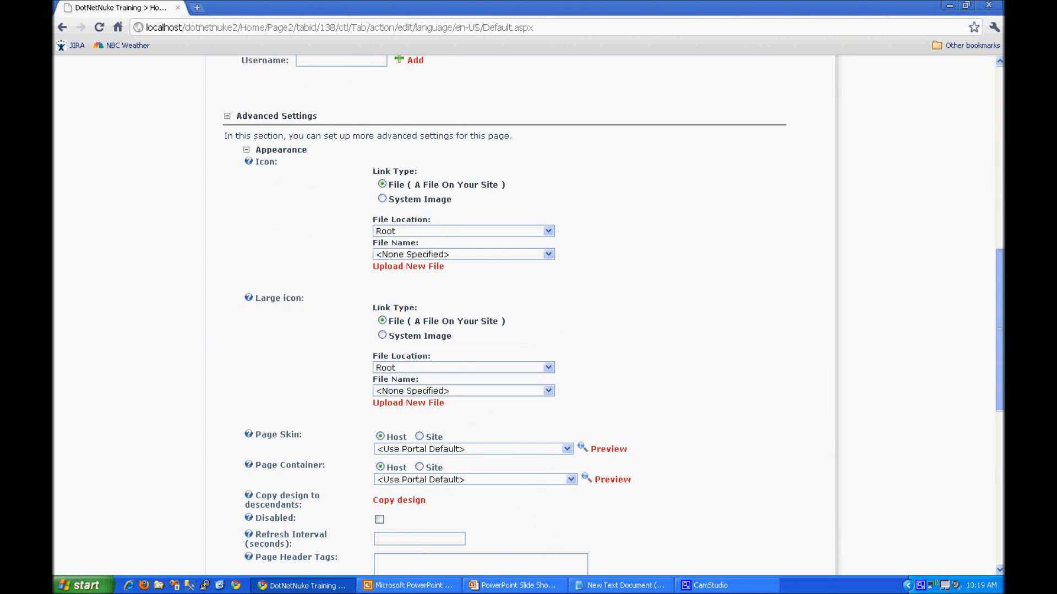
Set Page 2's link URL to the site page "Page 1" with a permanent redirect, and save the page settings.
scroll(520, 313, down, 4)
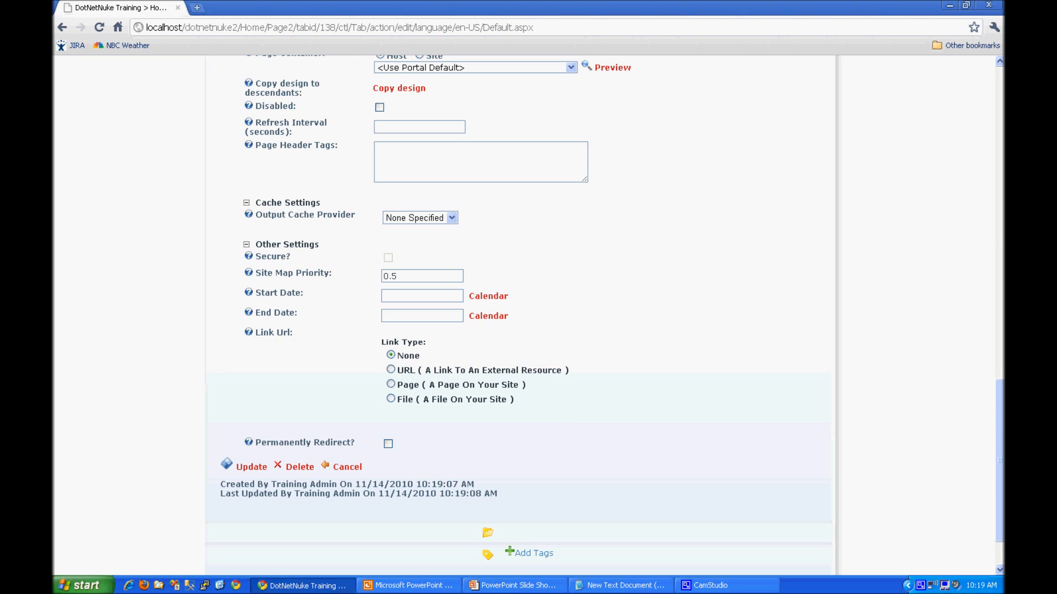
scroll(606, 311, up, 7)
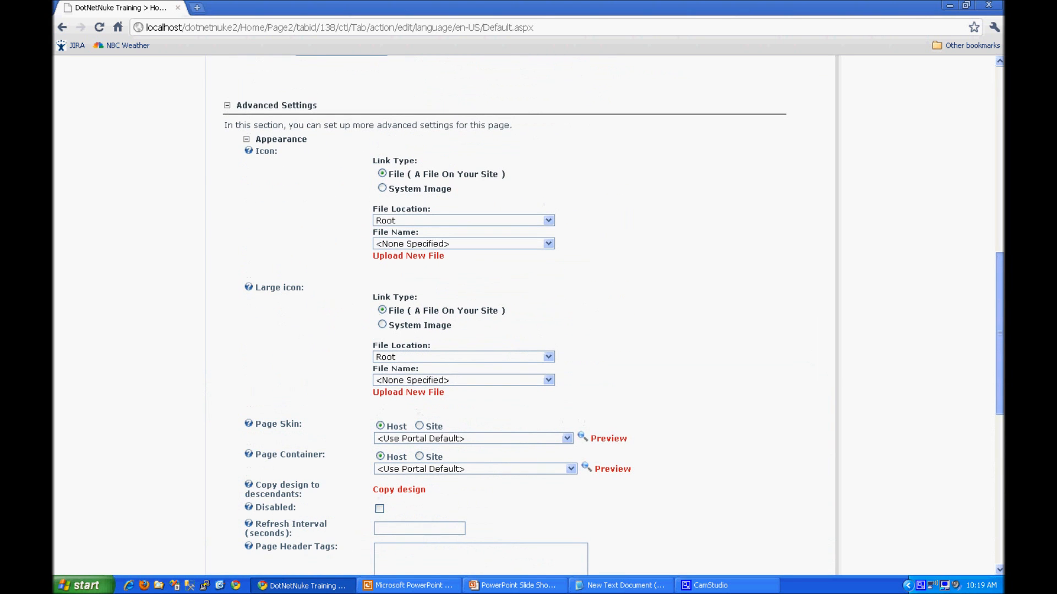
scroll(605, 311, down, 7)
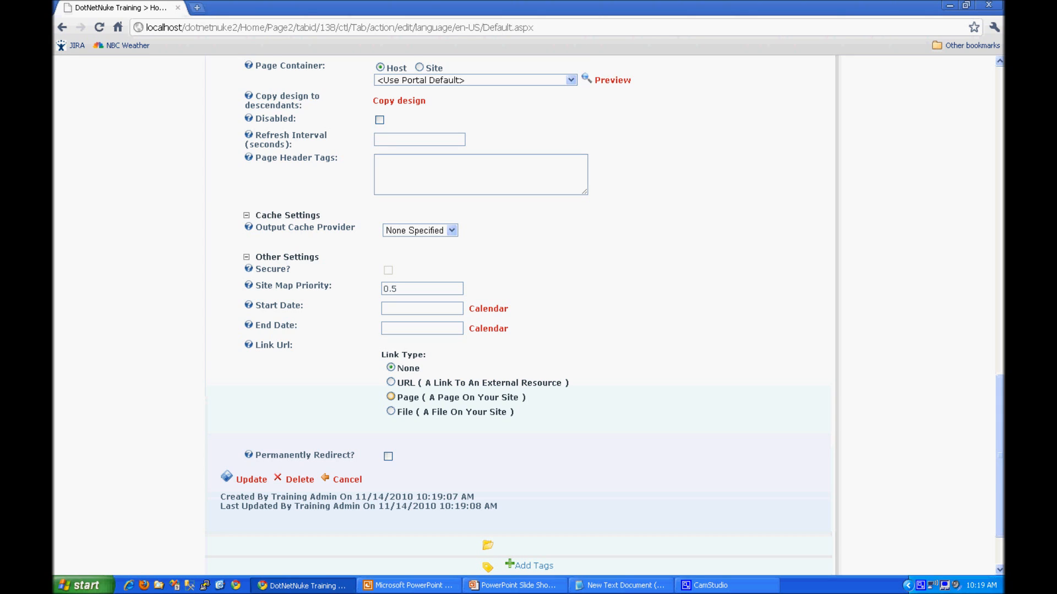
click(391, 397)
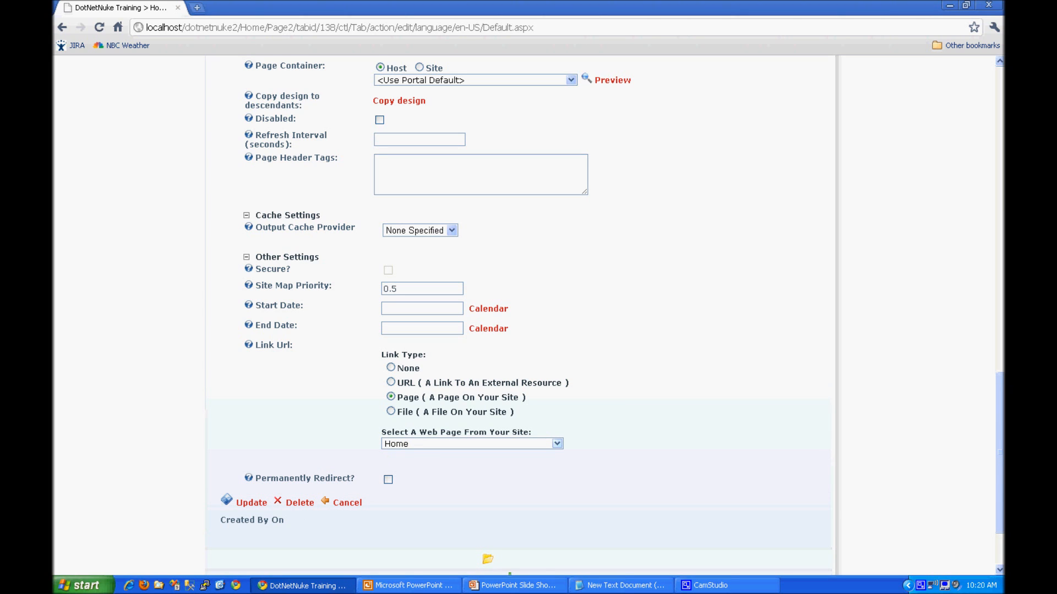
click(557, 444)
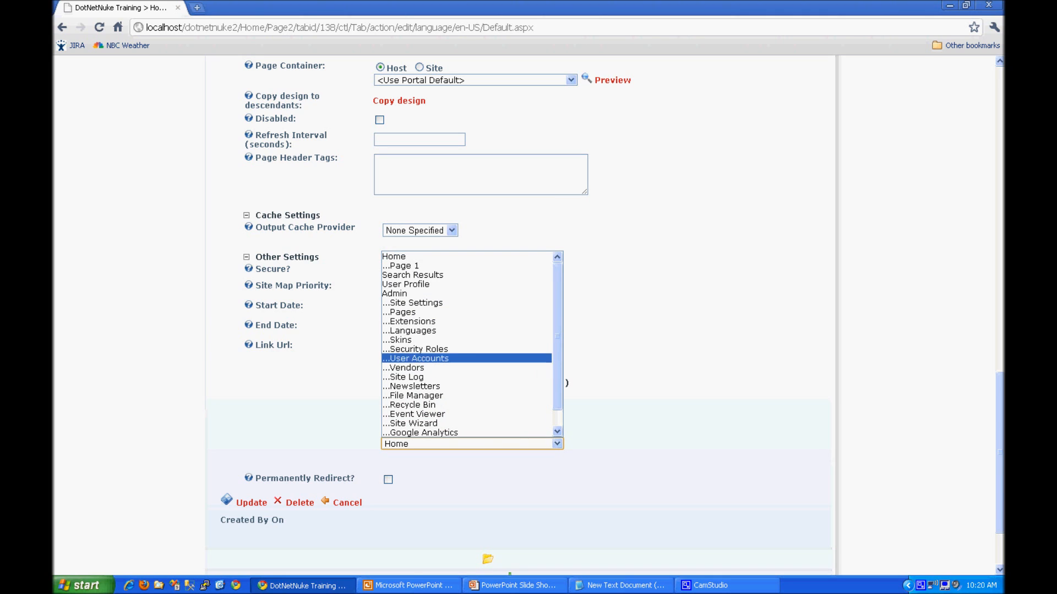
click(419, 266)
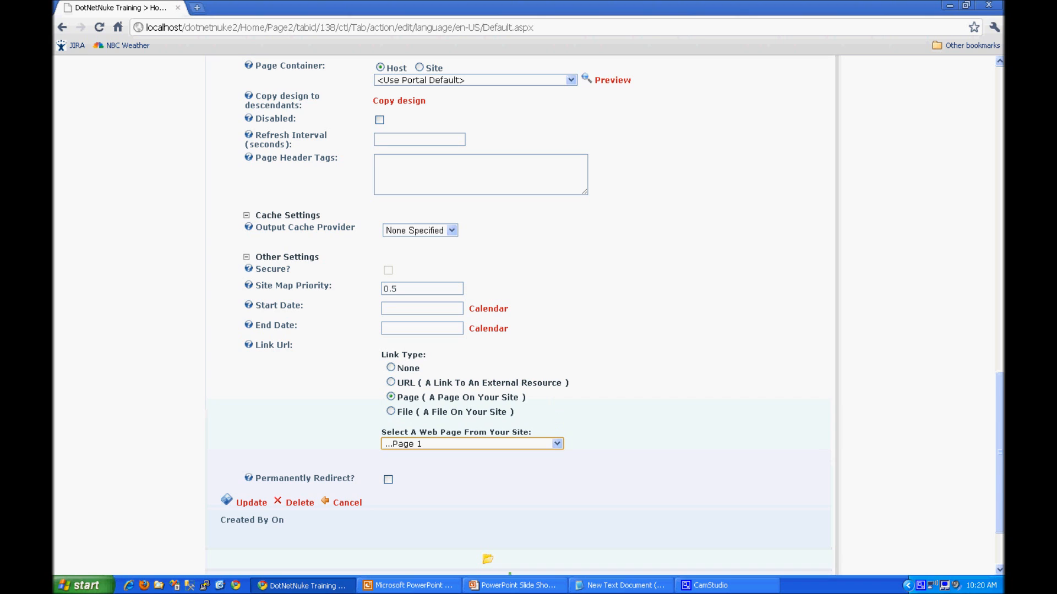
click(388, 479)
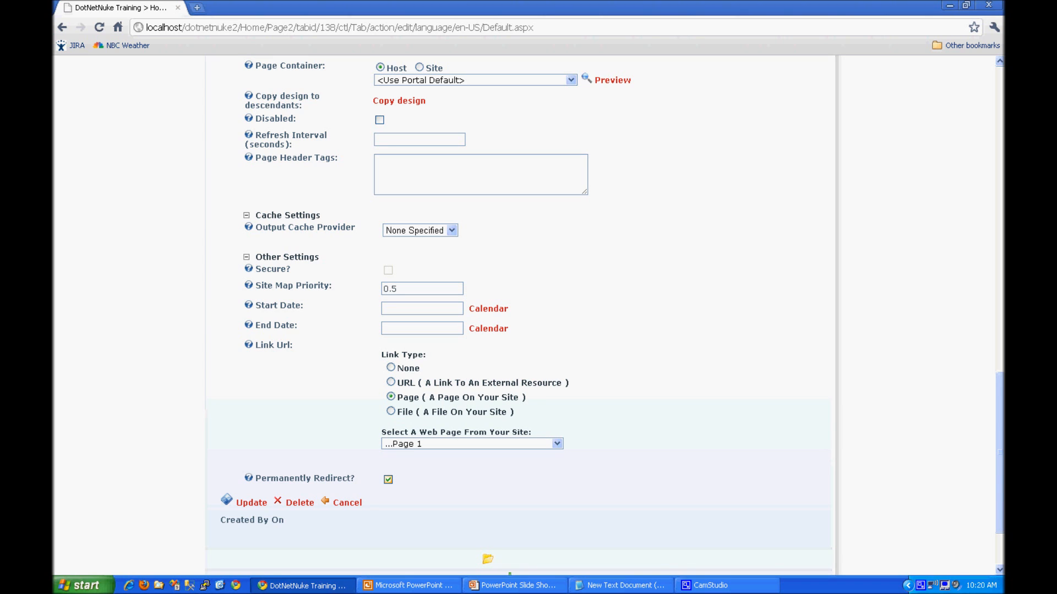
click(251, 502)
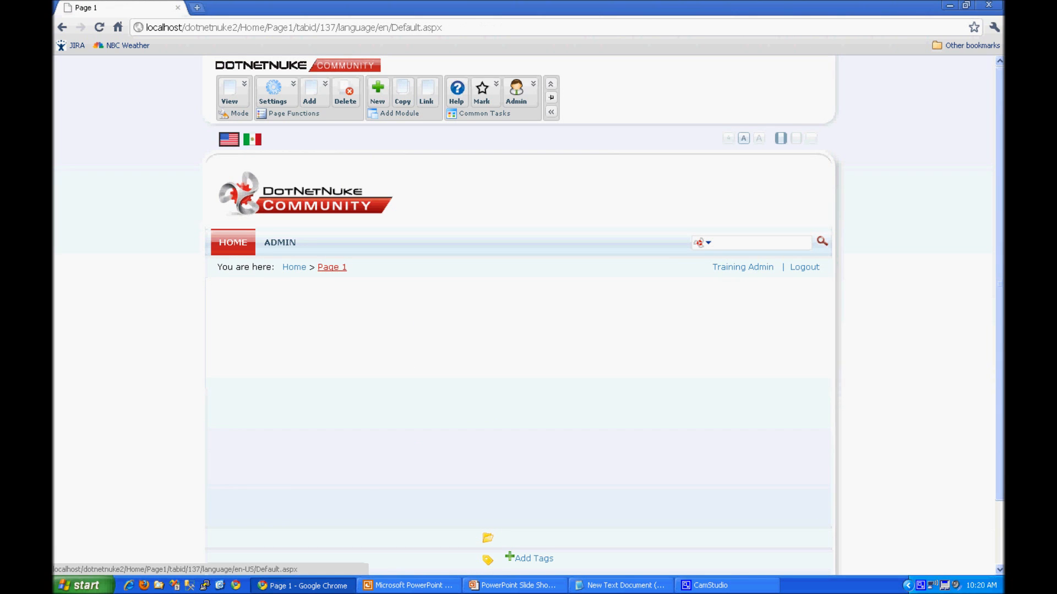
Open Page 1 from Home's submenu to check the navigation.
mouse_move(233, 243)
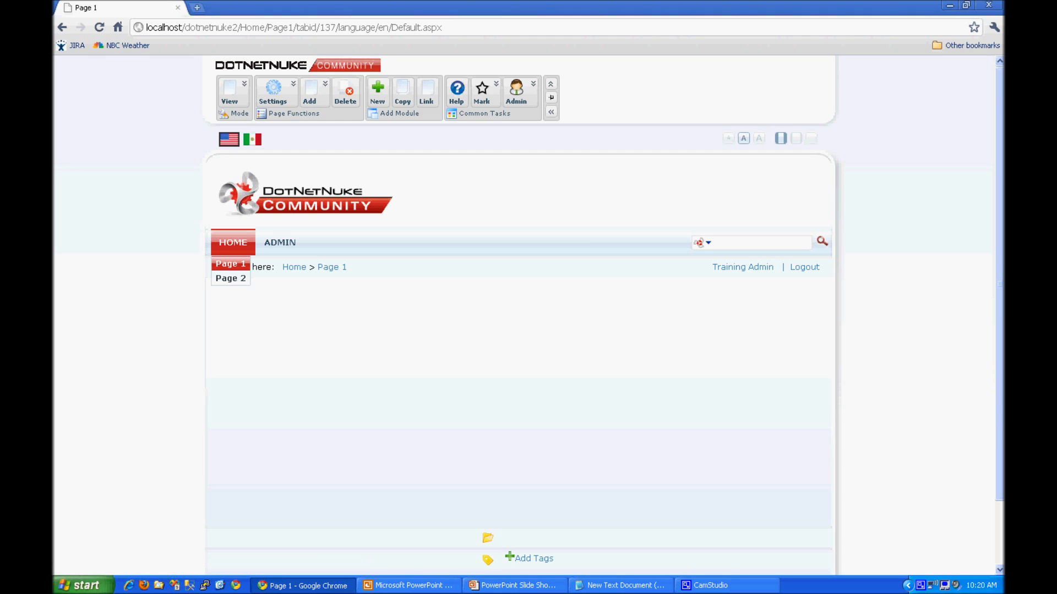
click(231, 264)
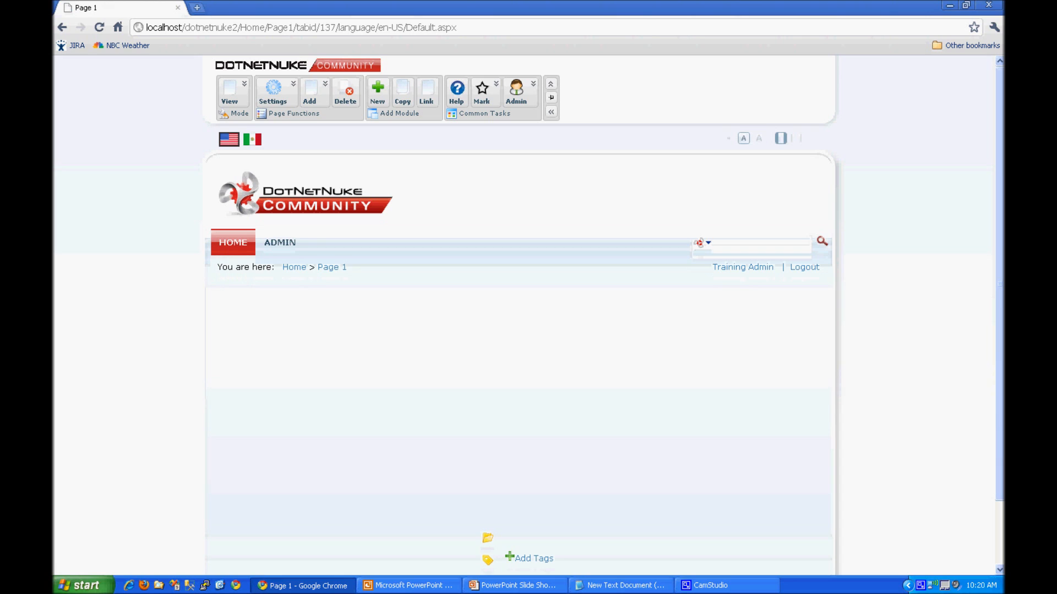